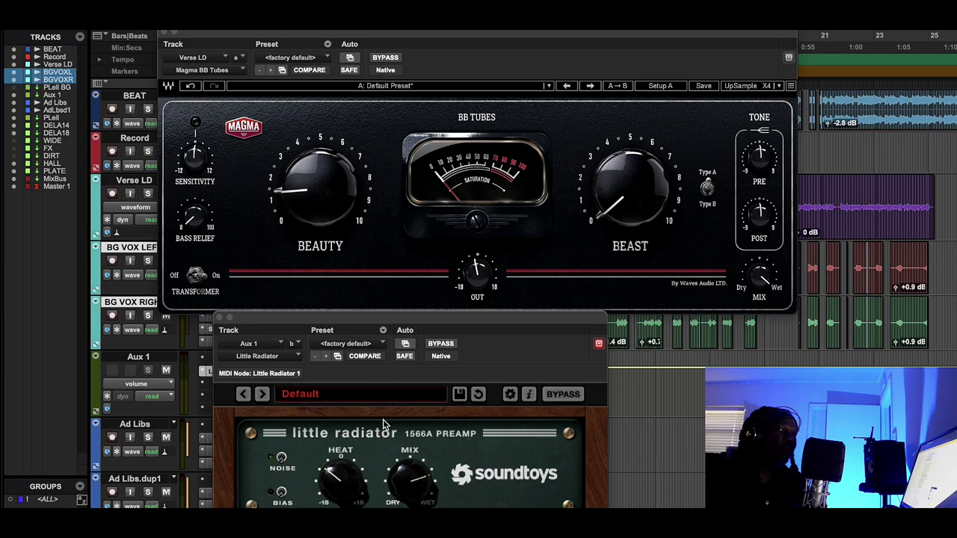
Switch to the browser and examine the Altec 1567A article, the Fairchild interior photo and the Tube-Tech CM1A images.
click(440, 516)
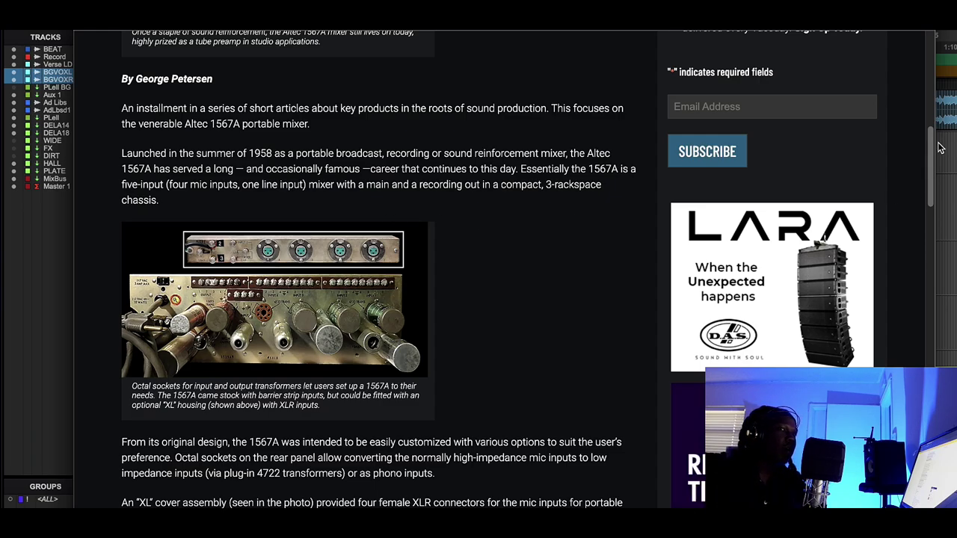
drag(930, 153, 916, 248)
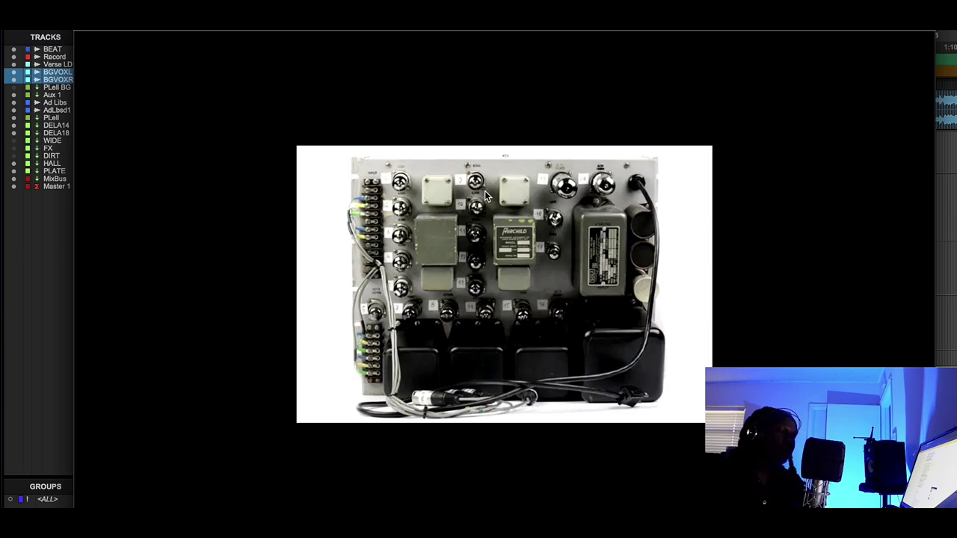
key(ctrl+w)
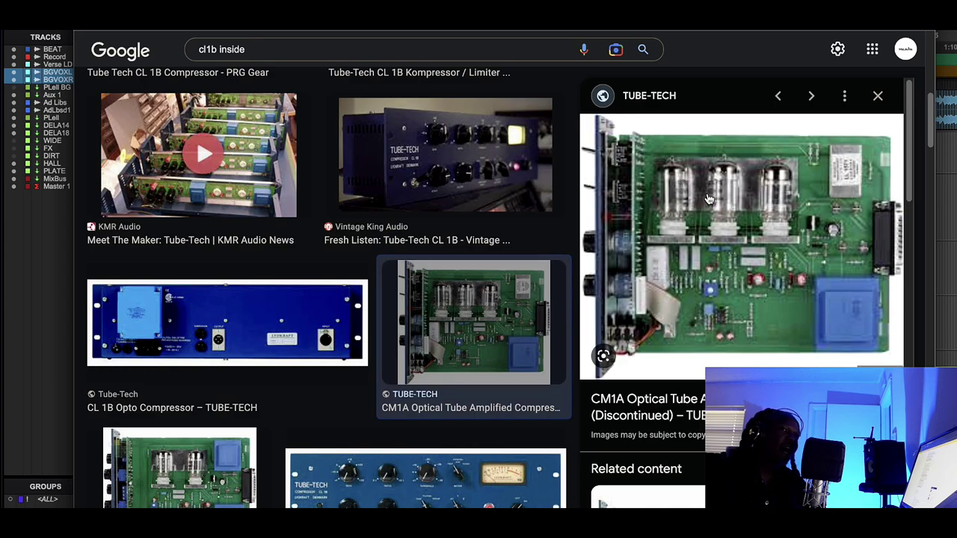
click(621, 78)
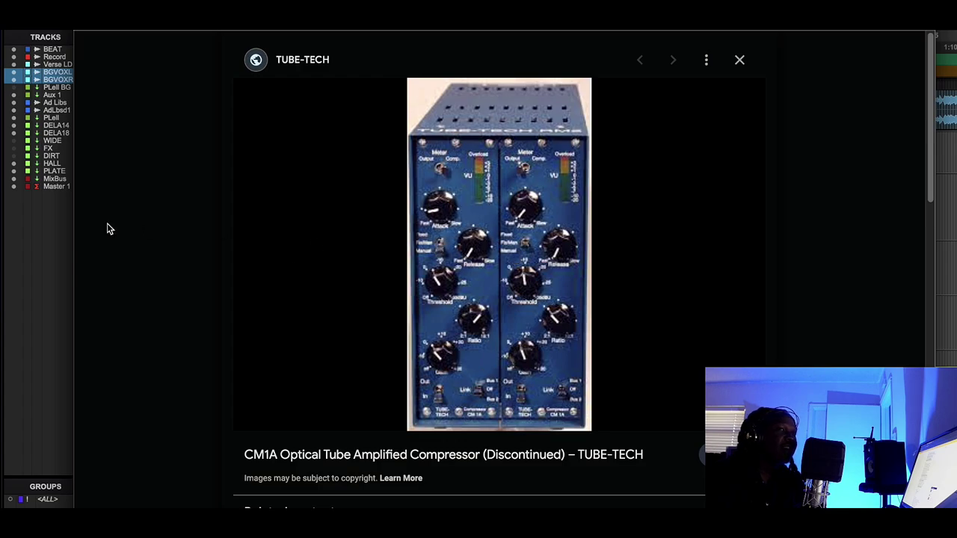
Return to Pro Tools, close the Little Radiator window and move the Magma BB Tubes window clear of the Verse LD track.
click(22, 263)
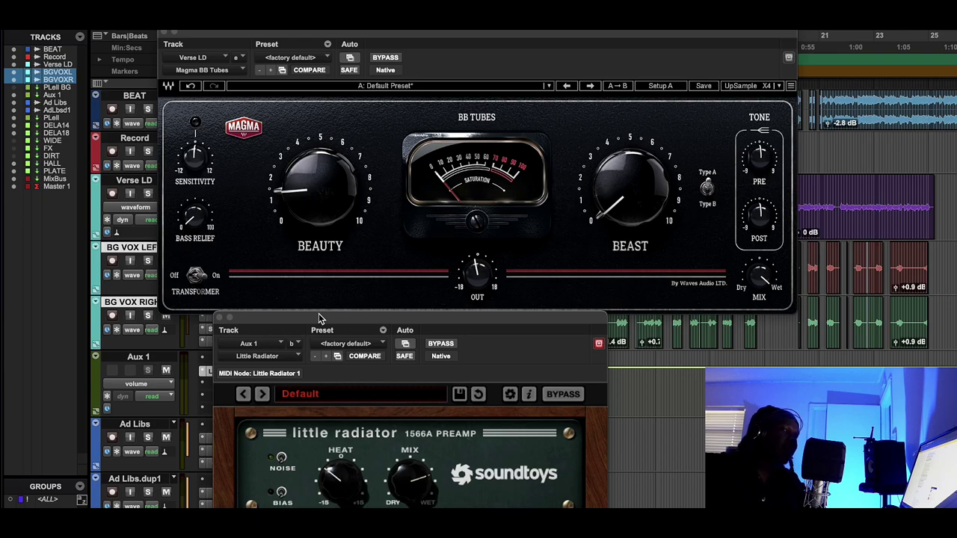
click(219, 318)
drag(399, 38, 389, 172)
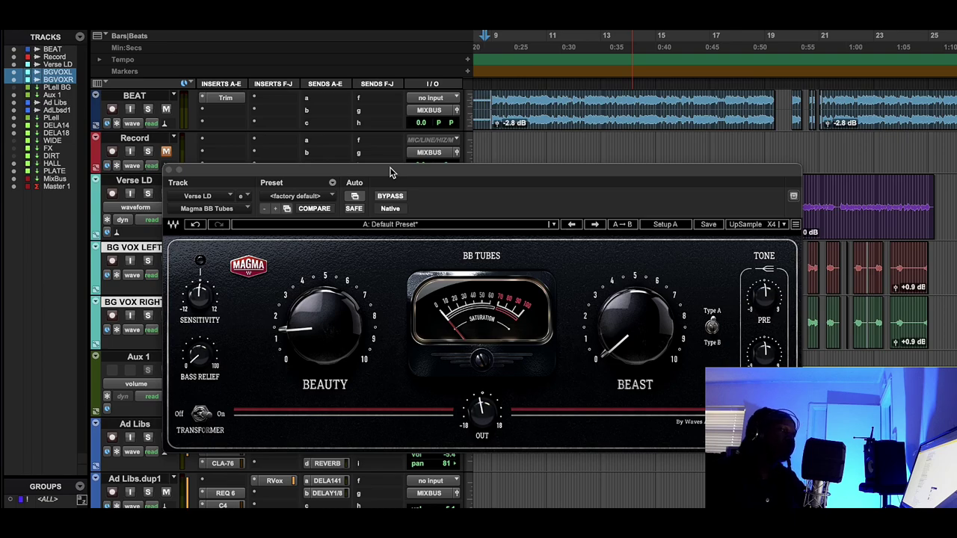
mouse_move(322, 307)
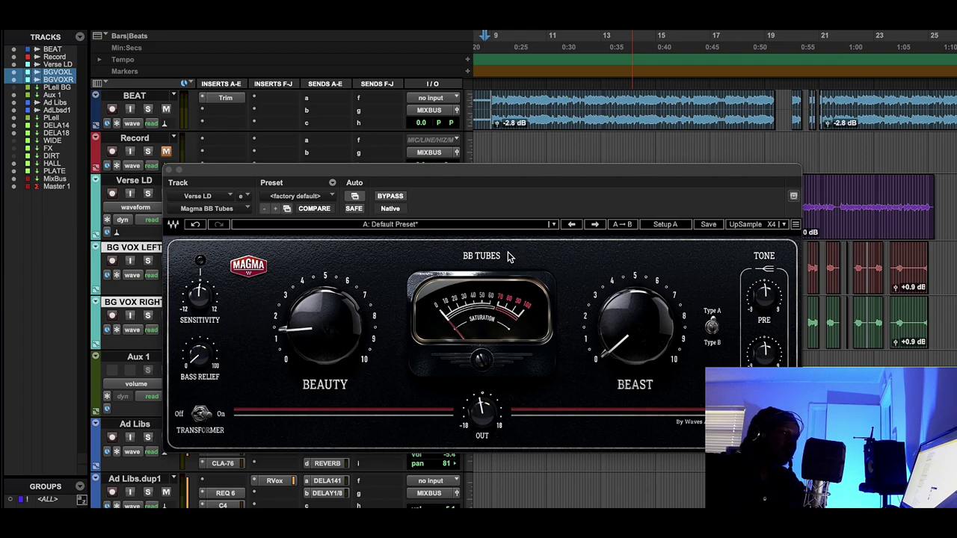
mouse_move(297, 343)
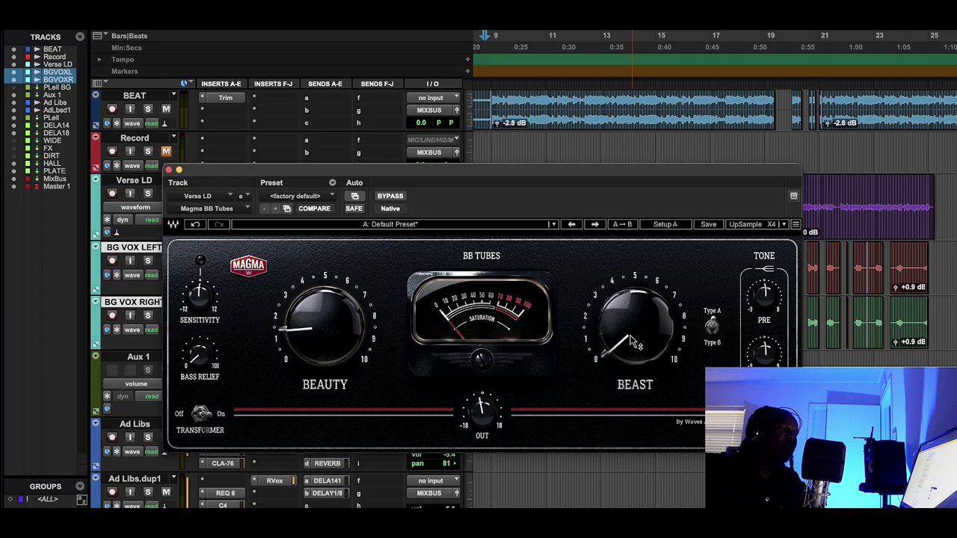
mouse_move(632, 341)
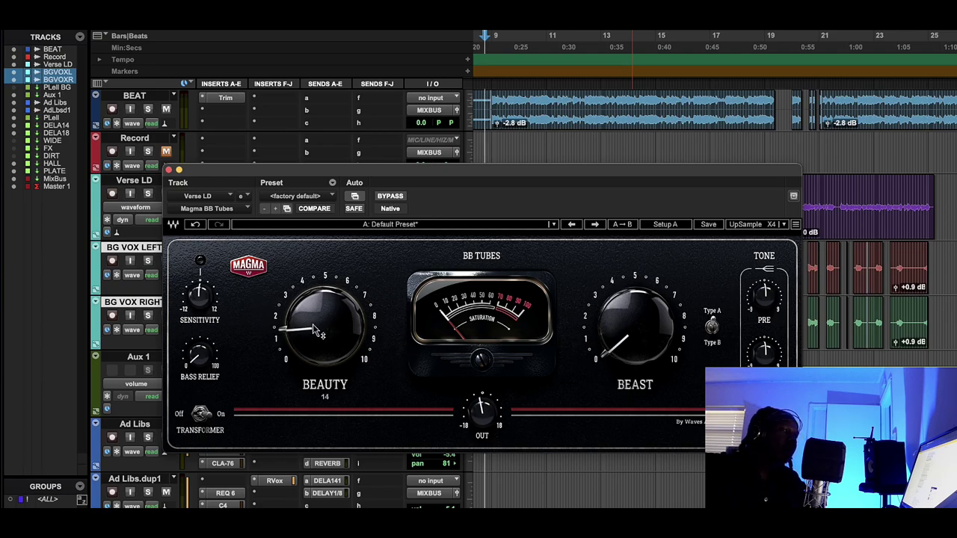
mouse_move(659, 321)
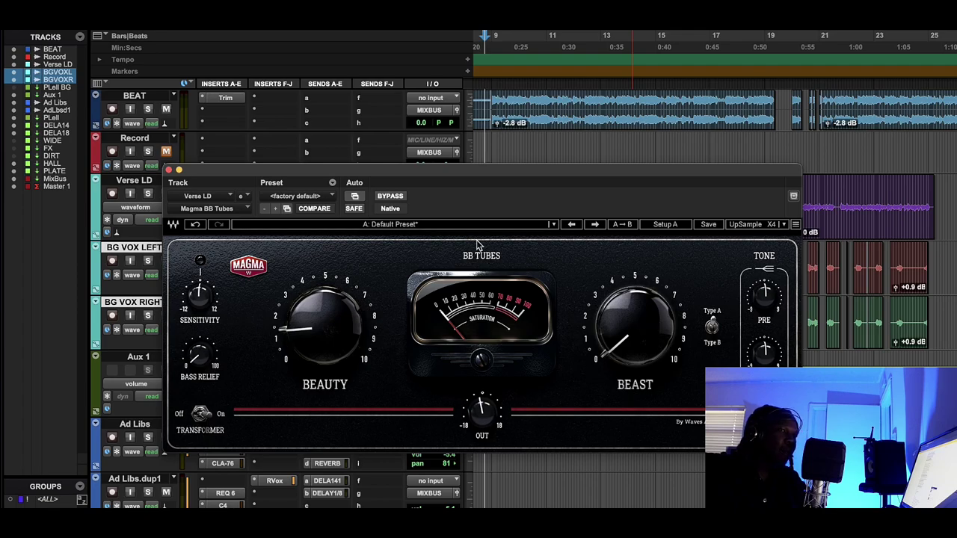
drag(471, 170, 469, 163)
mouse_move(321, 327)
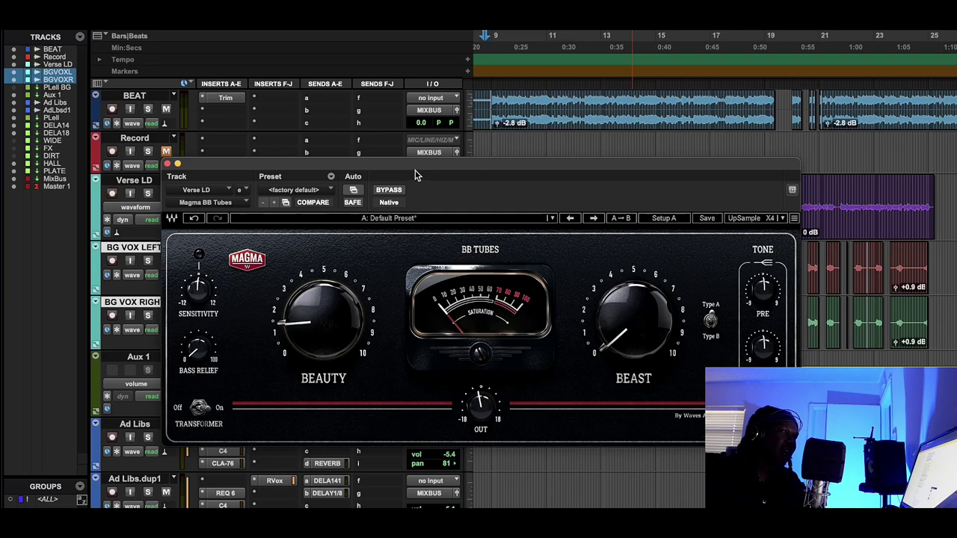
drag(437, 186, 441, 291)
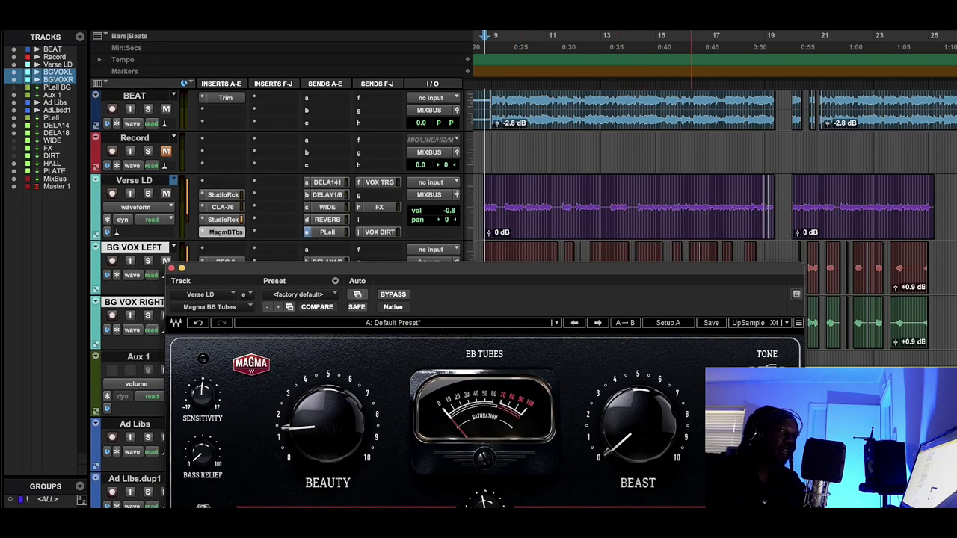
Play the verse and compare the Verse LD vocal with Magma BB Tubes bypassed and active.
key(space)
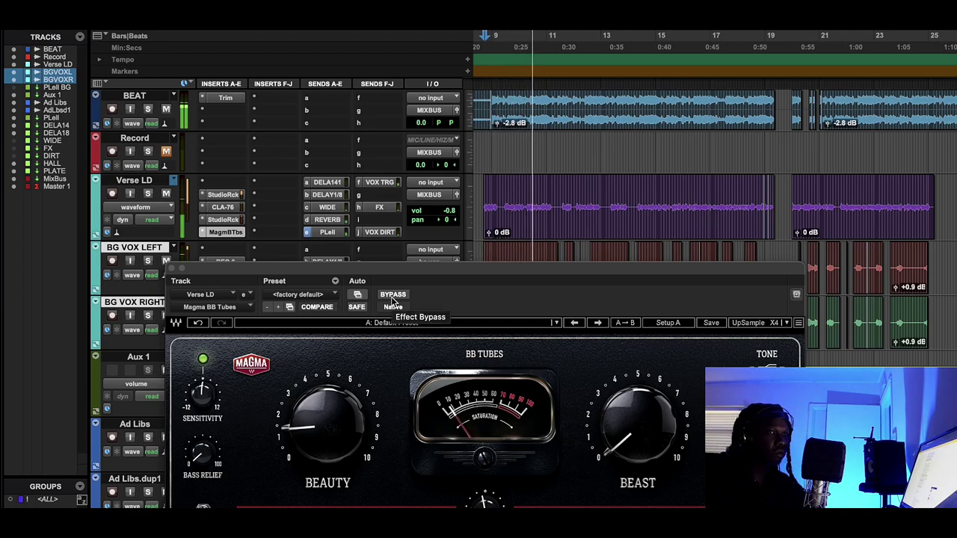
click(392, 295)
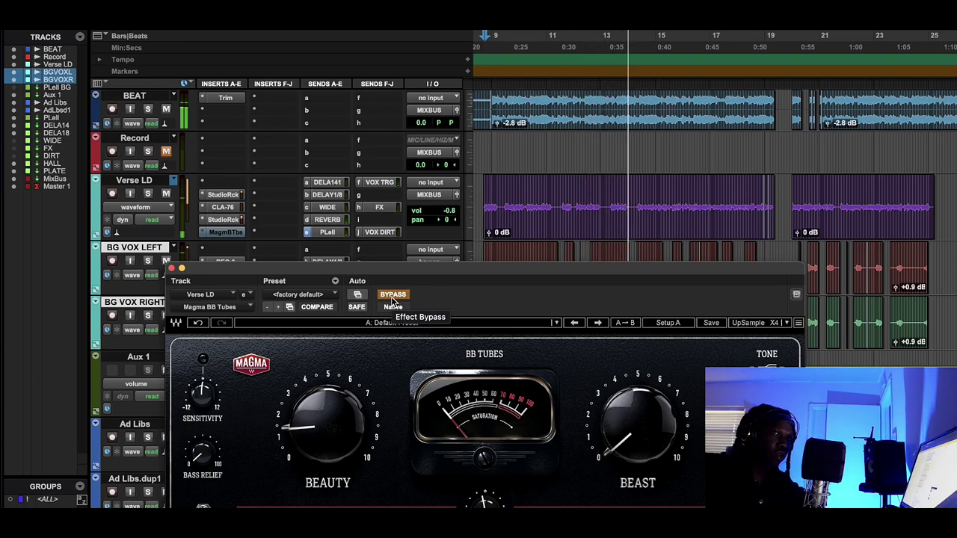
click(391, 296)
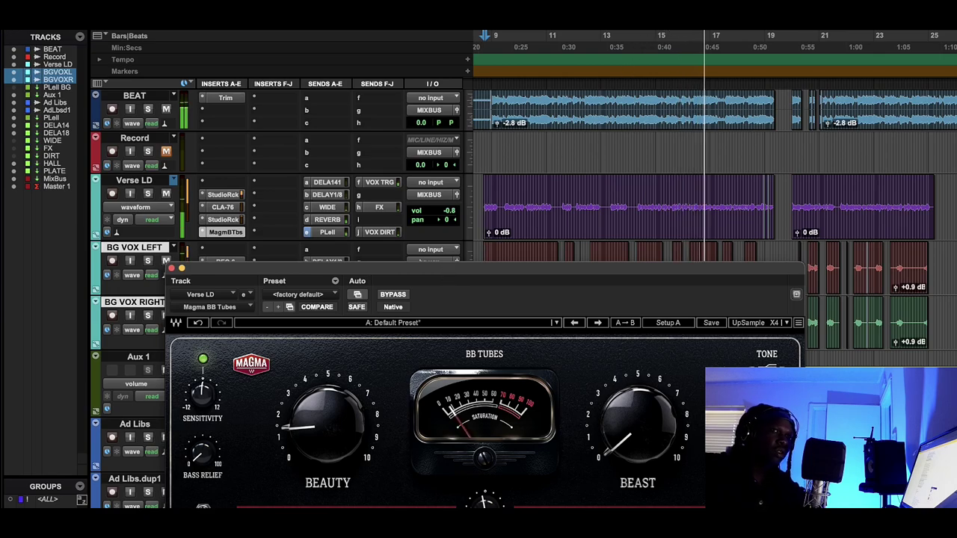
key(space)
click(543, 276)
drag(541, 278, 561, 87)
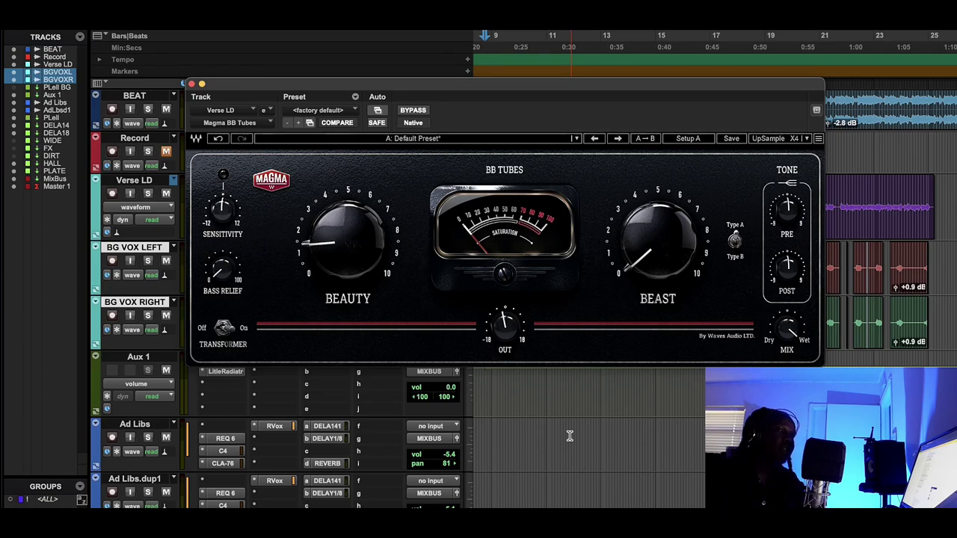
Switch to the browser, open the Sketch extension and clear the old drawing from its canvas.
click(440, 523)
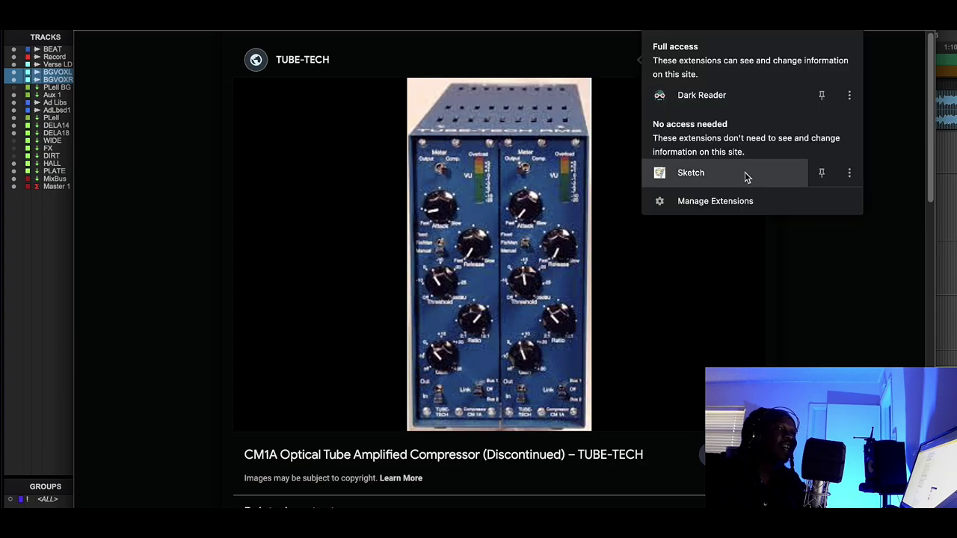
click(745, 179)
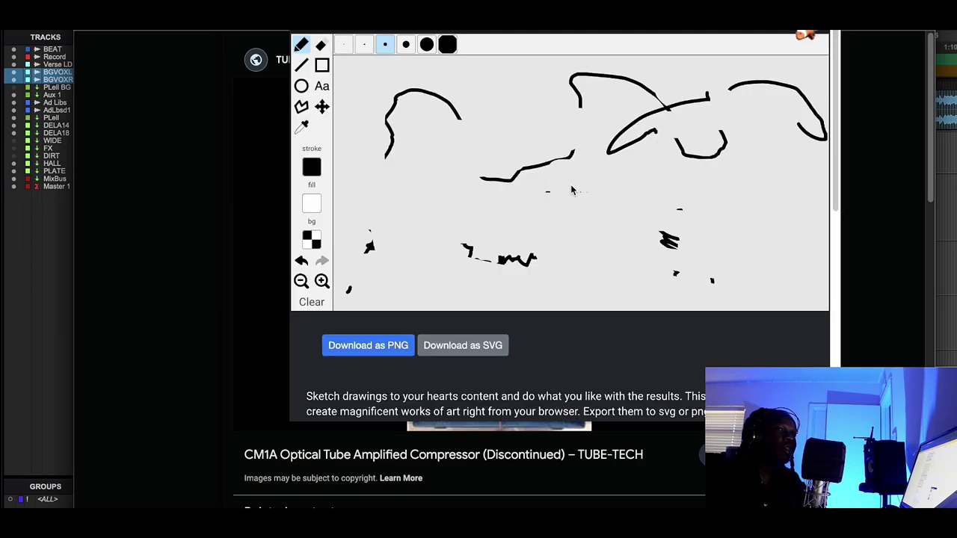
click(319, 46)
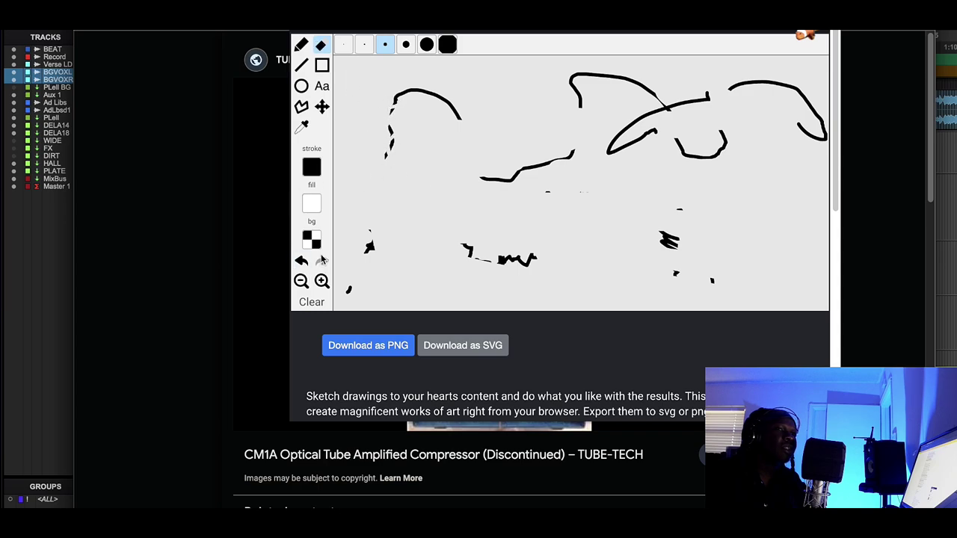
click(312, 302)
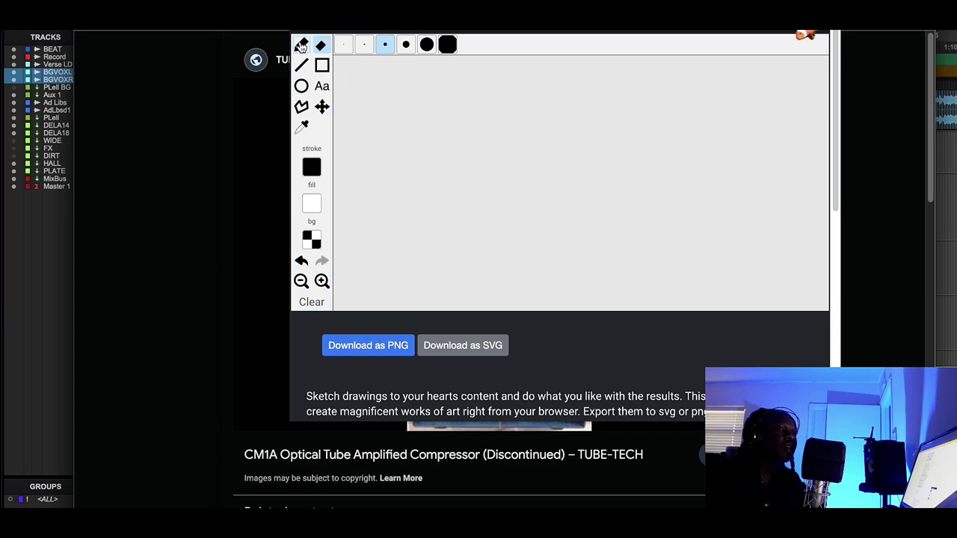
Draw a smooth three-peak waveform freehand across the sketch canvas, with a jagged, distorted version underneath.
click(300, 45)
mouse_move(357, 184)
mouse_down()
mouse_move(378, 171)
mouse_move(377, 118)
mouse_move(394, 97)
mouse_move(420, 103)
mouse_move(463, 190)
mouse_up()
mouse_move(498, 151)
mouse_down()
mouse_move(511, 96)
mouse_move(539, 91)
mouse_move(573, 175)
mouse_move(616, 177)
mouse_move(639, 83)
mouse_move(683, 93)
mouse_move(693, 159)
mouse_move(707, 177)
mouse_up()
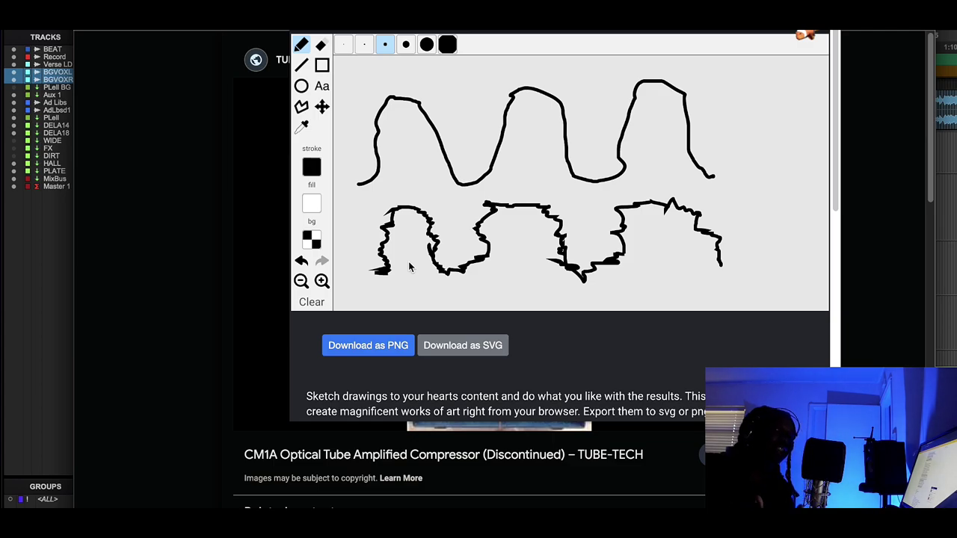
Return to Pro Tools, replace the open Magma BB Tubes window with Aux 1's Little Radiator, and position it below the Verse LD inserts.
click(12, 284)
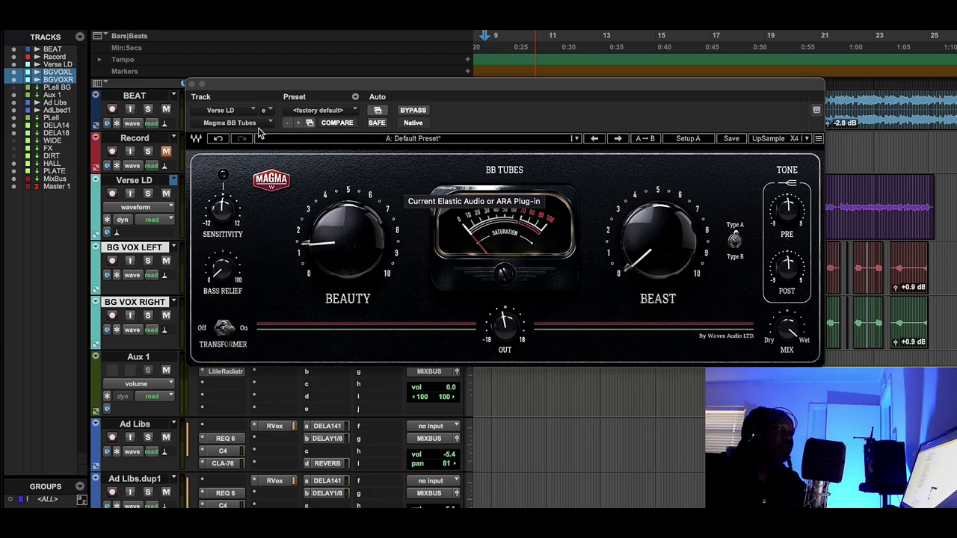
click(192, 84)
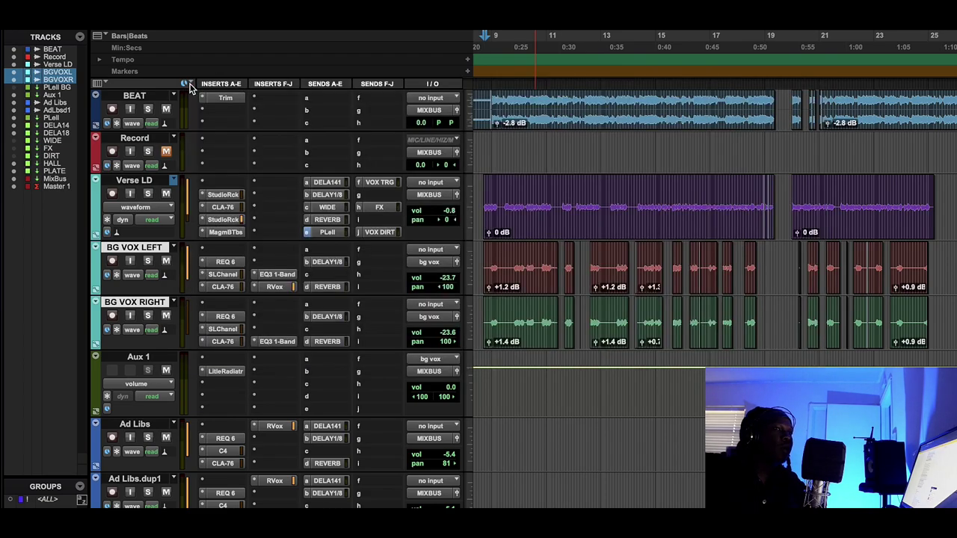
click(231, 370)
drag(339, 319, 278, 217)
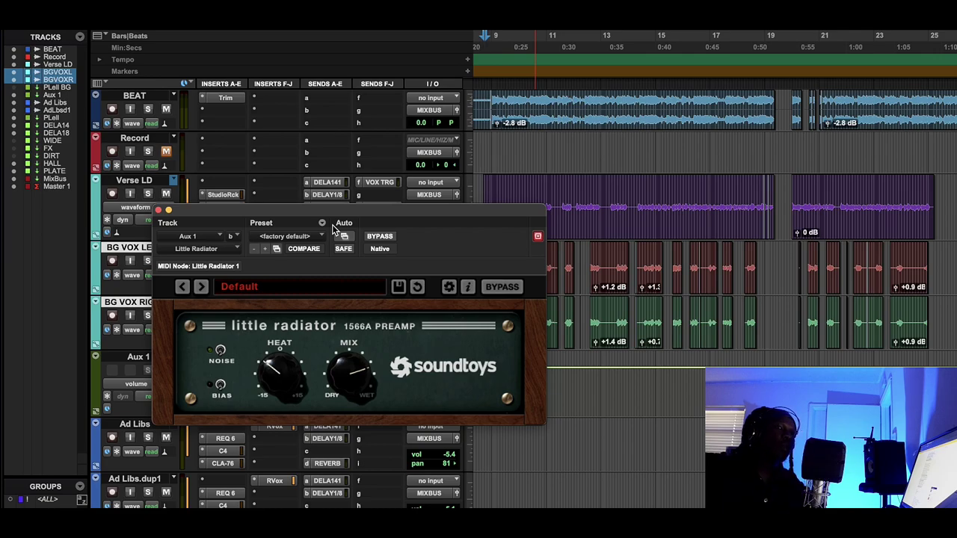
drag(379, 214, 348, 198)
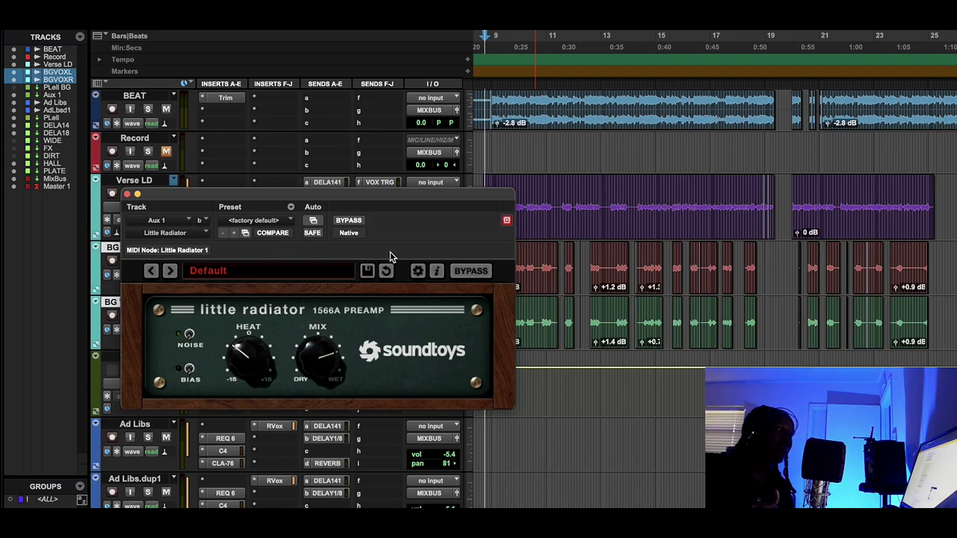
drag(284, 193, 327, 84)
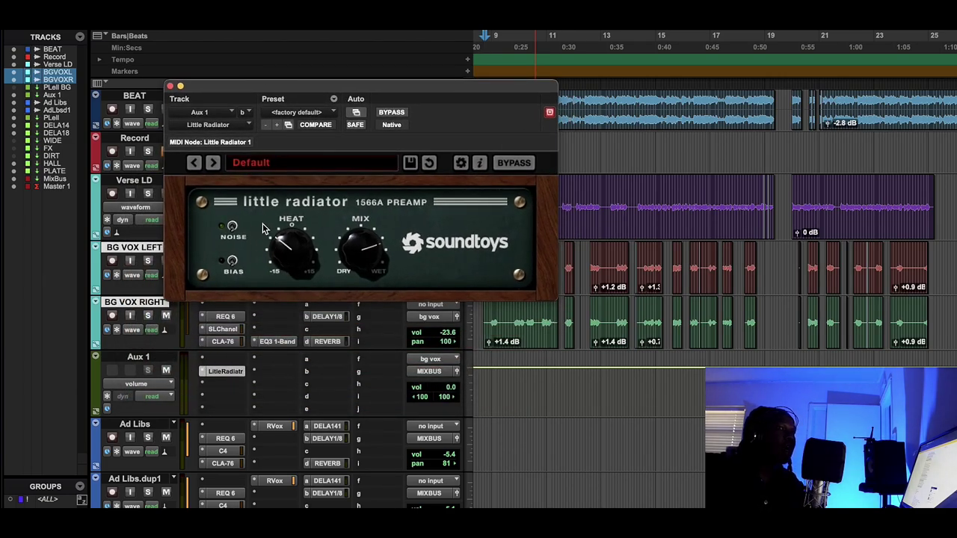
drag(375, 88, 361, 252)
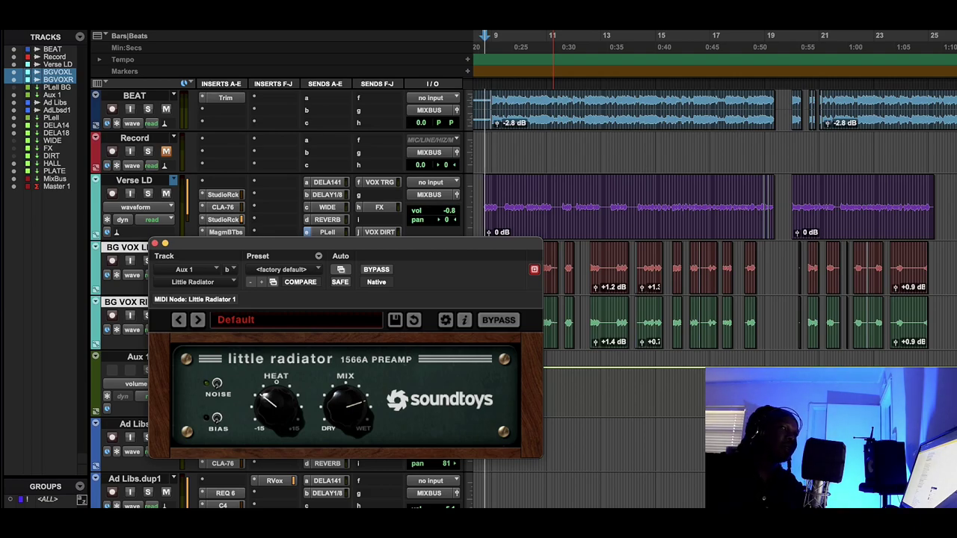
Play the verse from around bar 9 and bar 12, comparing the background vocals with Little Radiator bypassed and active.
key(space)
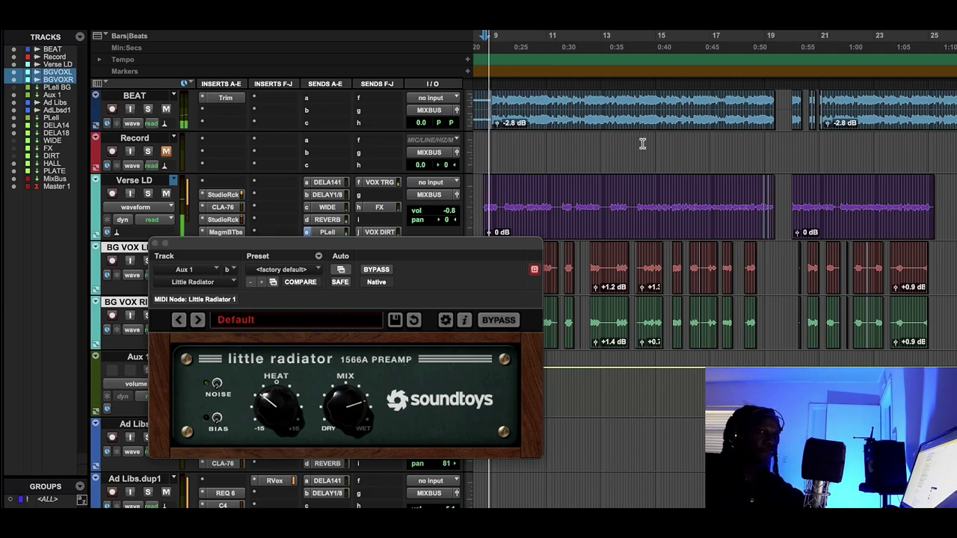
drag(440, 243, 614, 316)
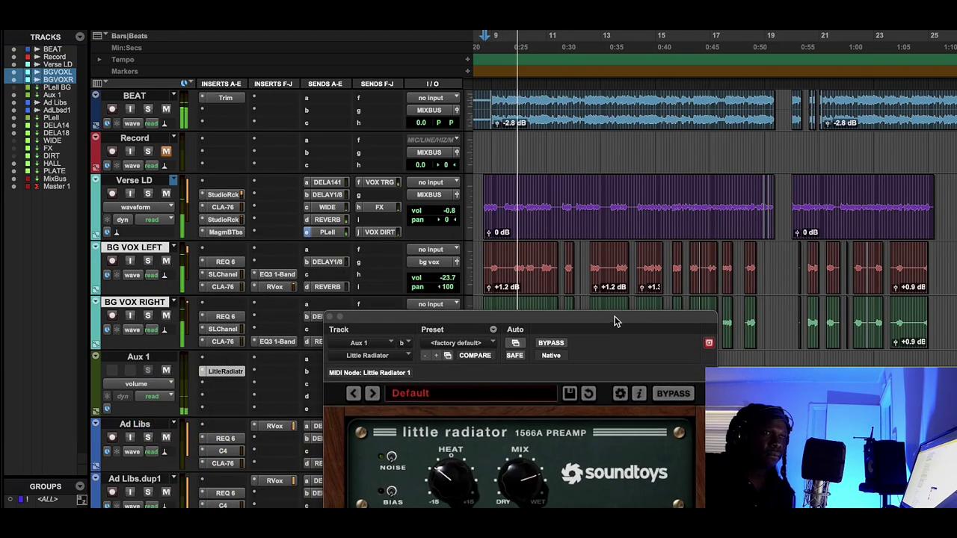
click(549, 343)
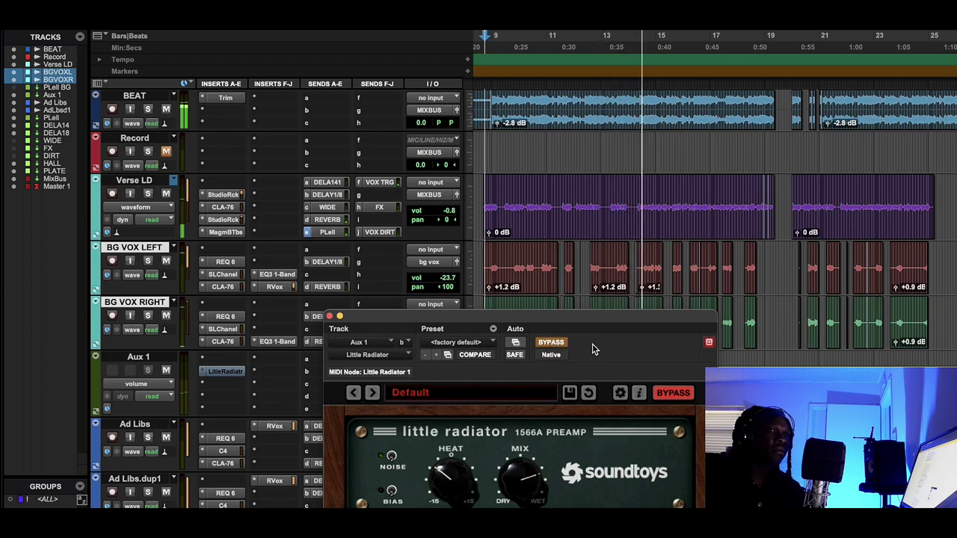
click(590, 48)
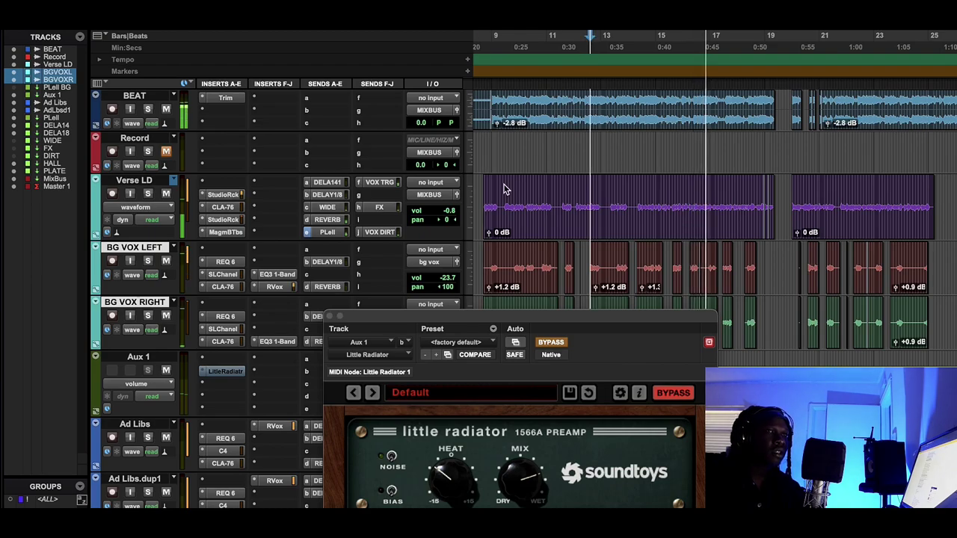
click(548, 341)
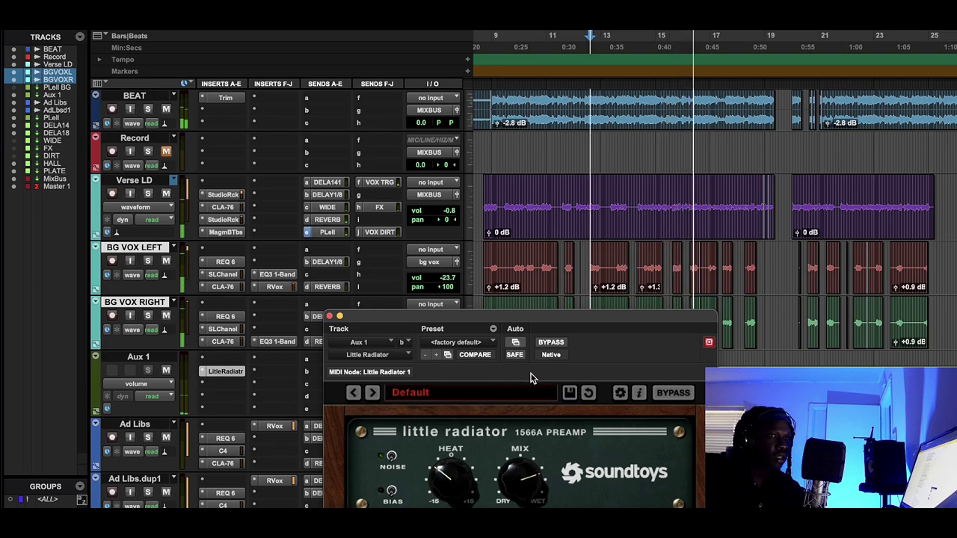
key(space)
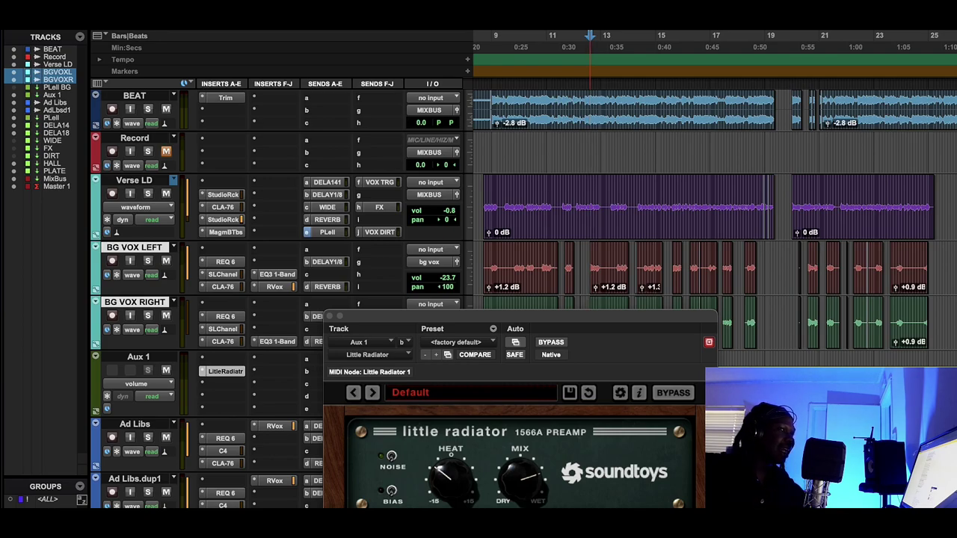
Close the Little Radiator window and go to the effects return tracks below the ad-lib tracks.
click(329, 316)
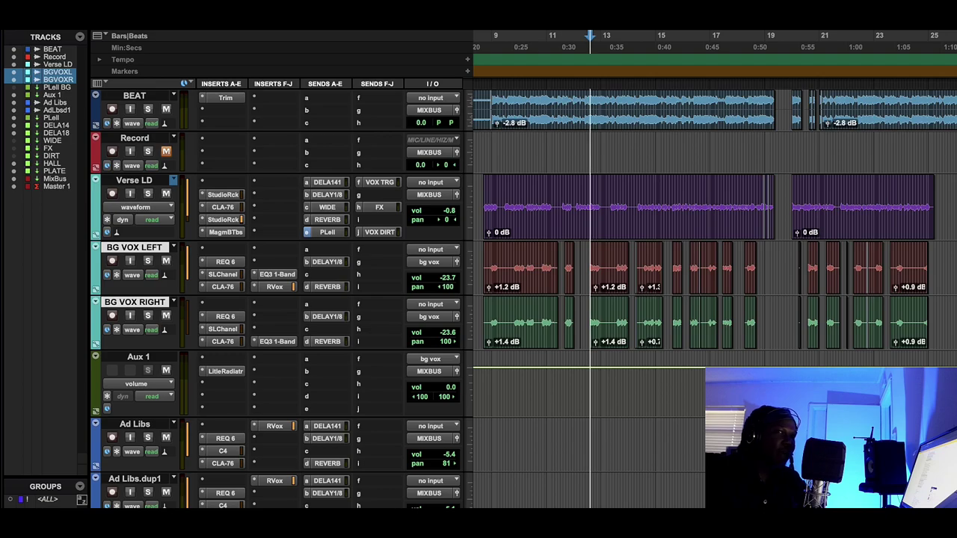
scroll(195, 336, down, 8)
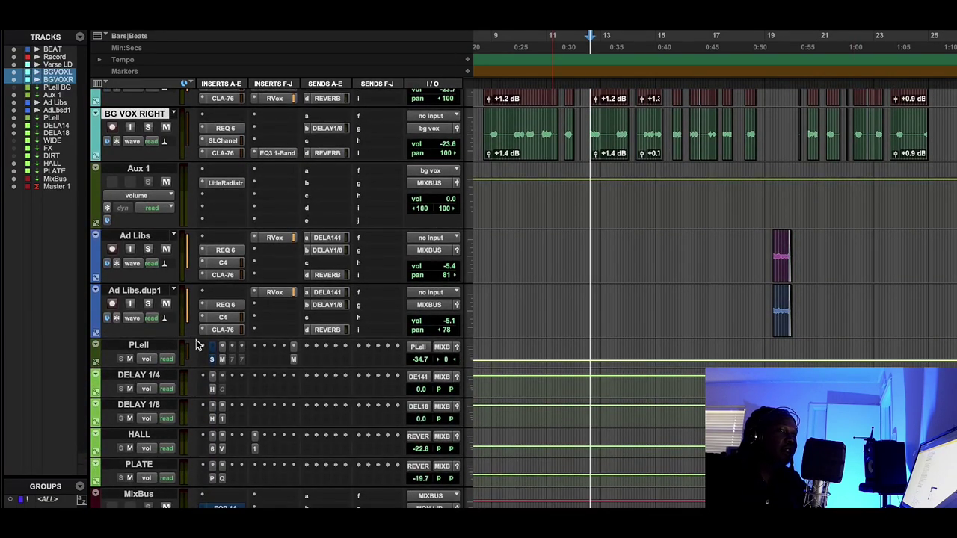
Open Magma BB Tubes on the PLell return, place its window below the Aux 1 track, and cue playback near bar 9.
click(222, 358)
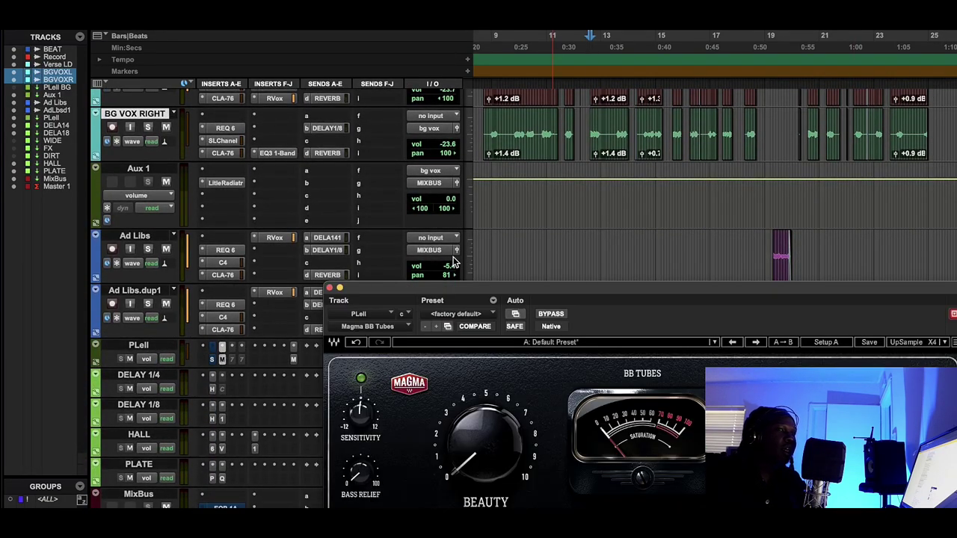
drag(441, 290, 344, 239)
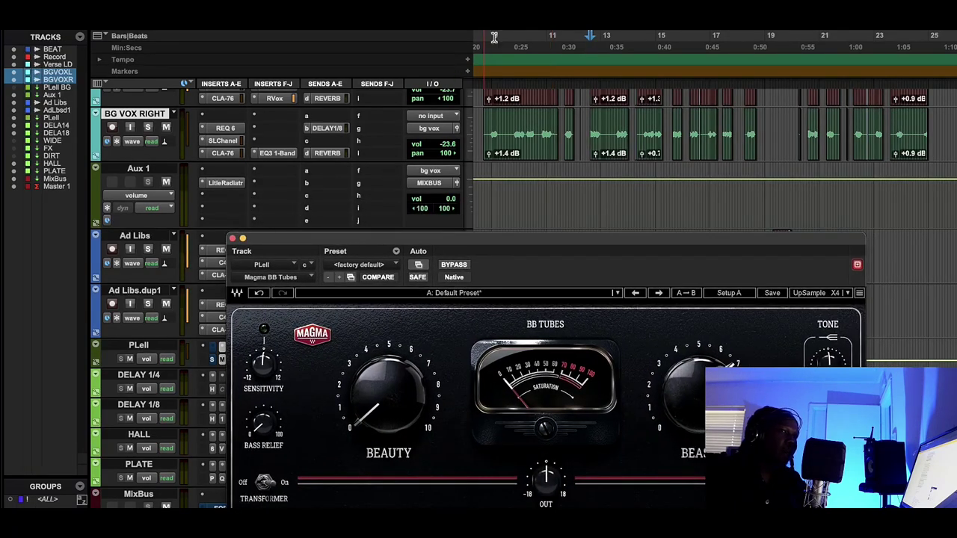
click(490, 50)
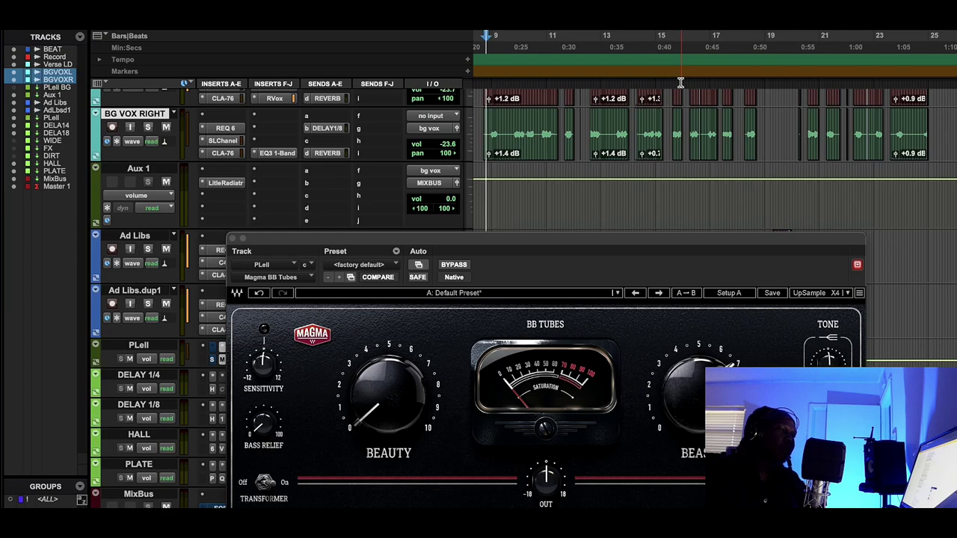
click(695, 400)
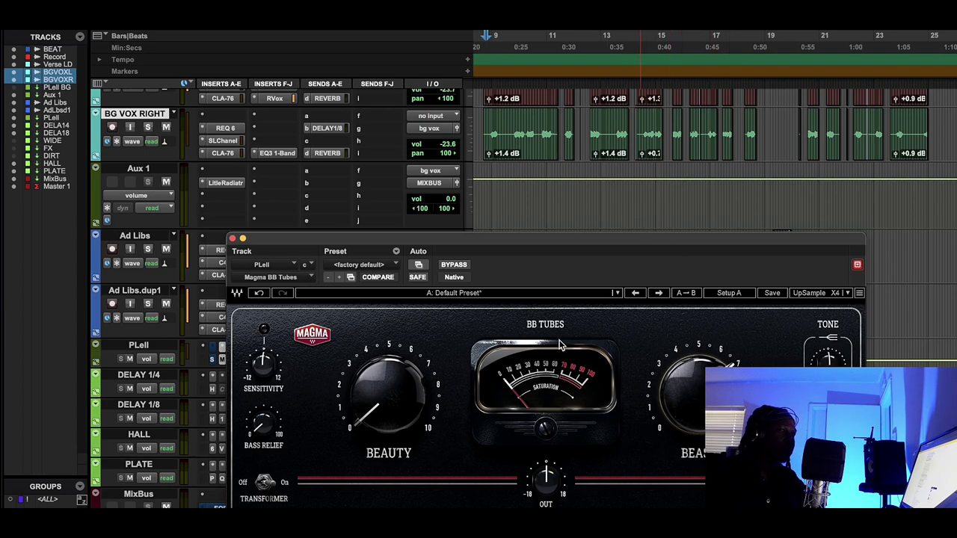
Play the verse from around bar 9, comparing the mix with the PLell return's Magma BB Tubes bypassed and active.
key(space)
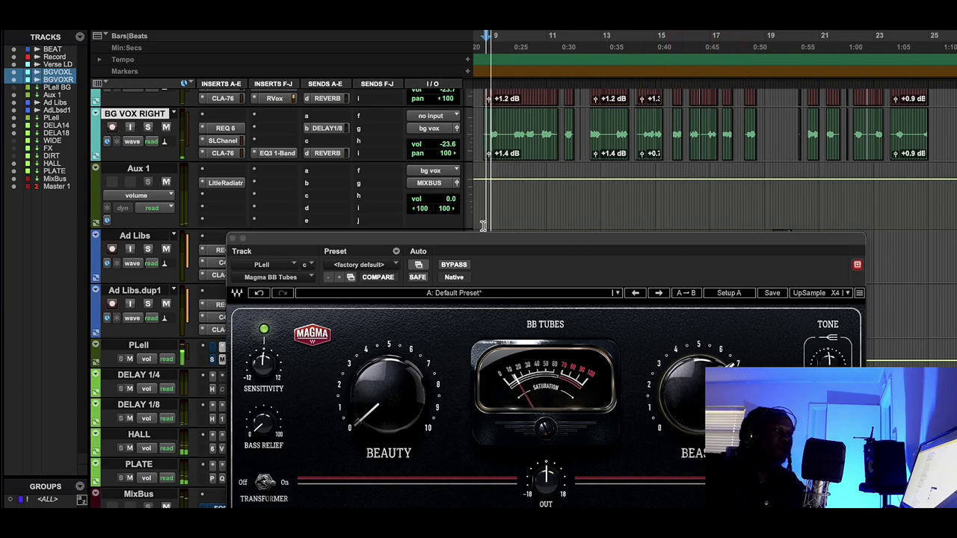
click(454, 264)
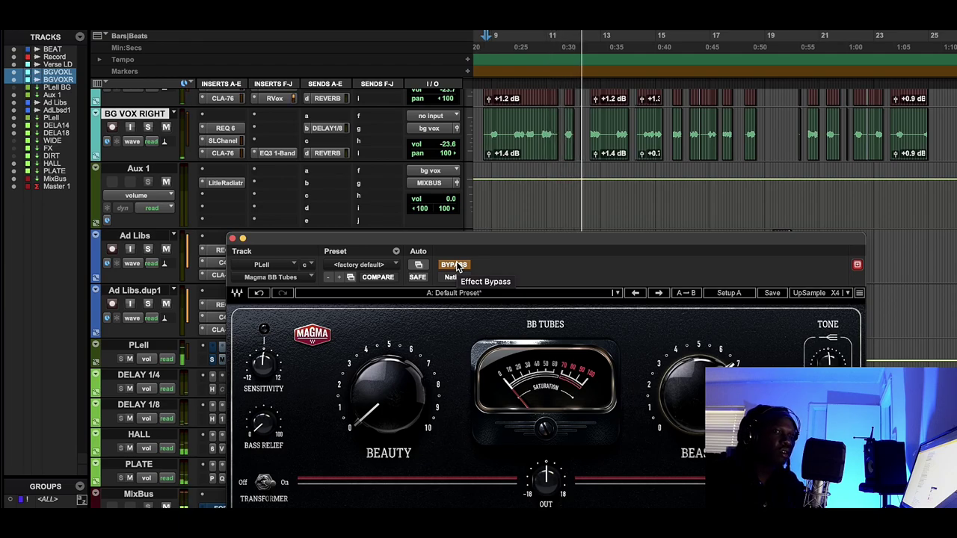
click(455, 265)
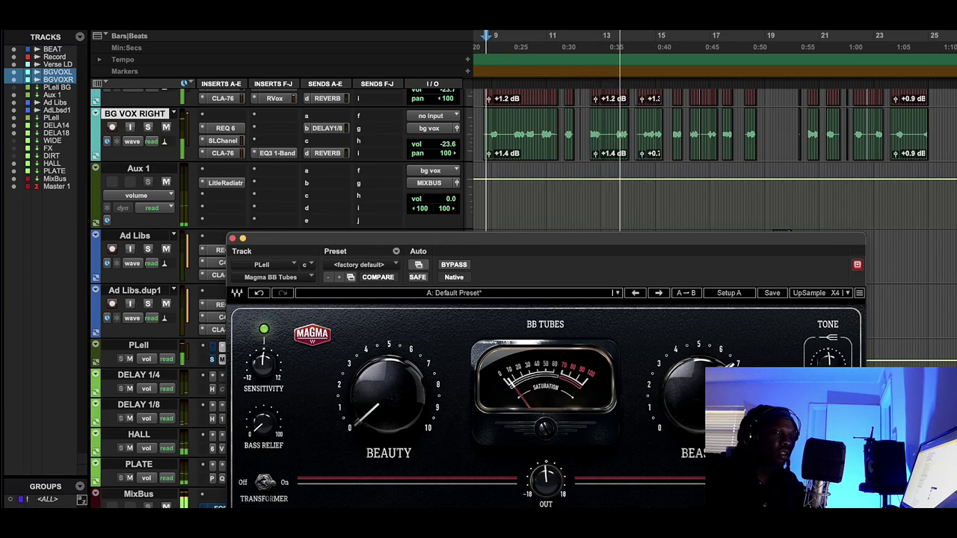
click(464, 270)
click(466, 271)
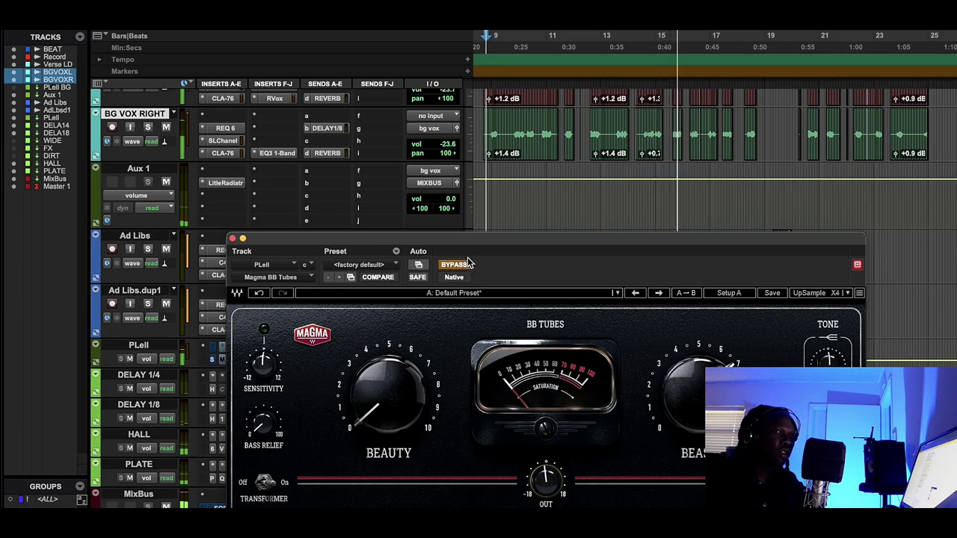
click(467, 267)
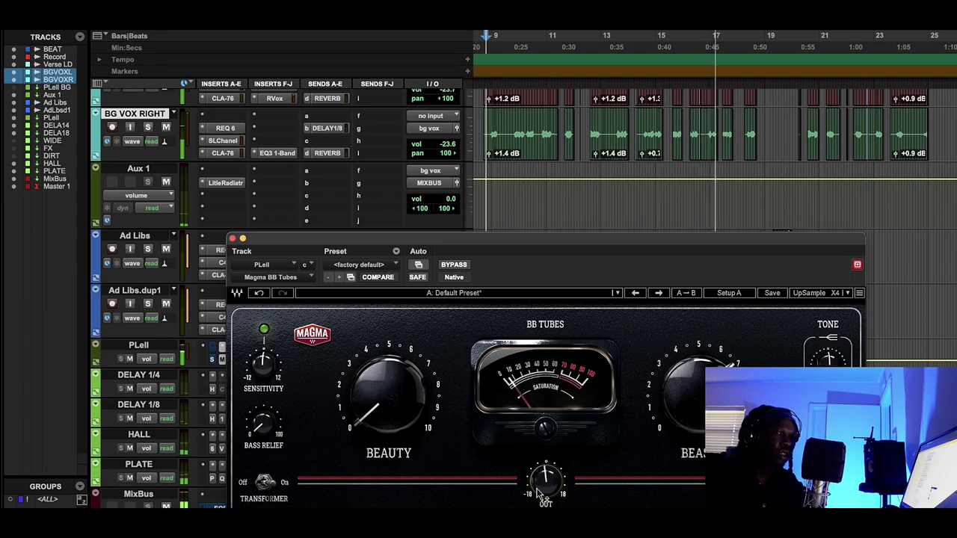
click(453, 265)
click(454, 266)
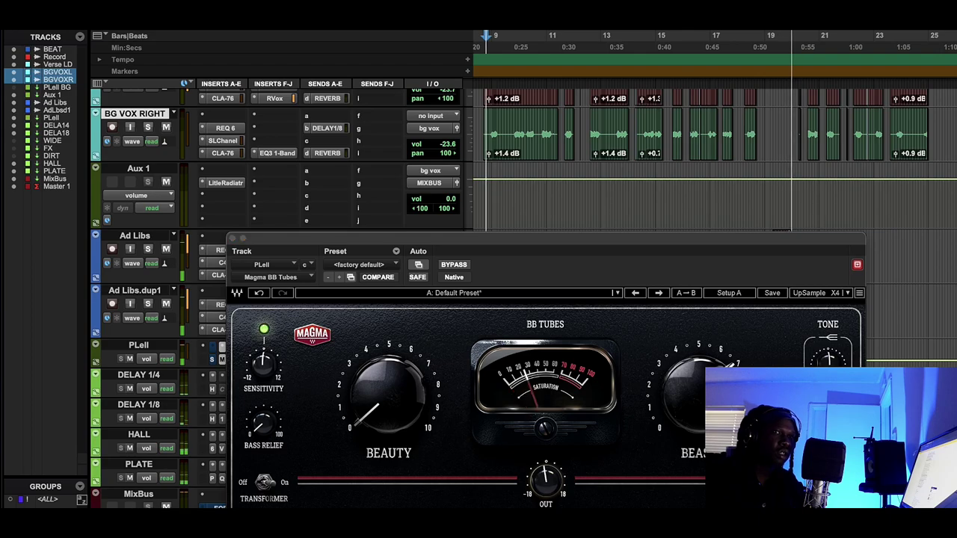
scroll(284, 150, up, 5)
scroll(284, 149, up, 1)
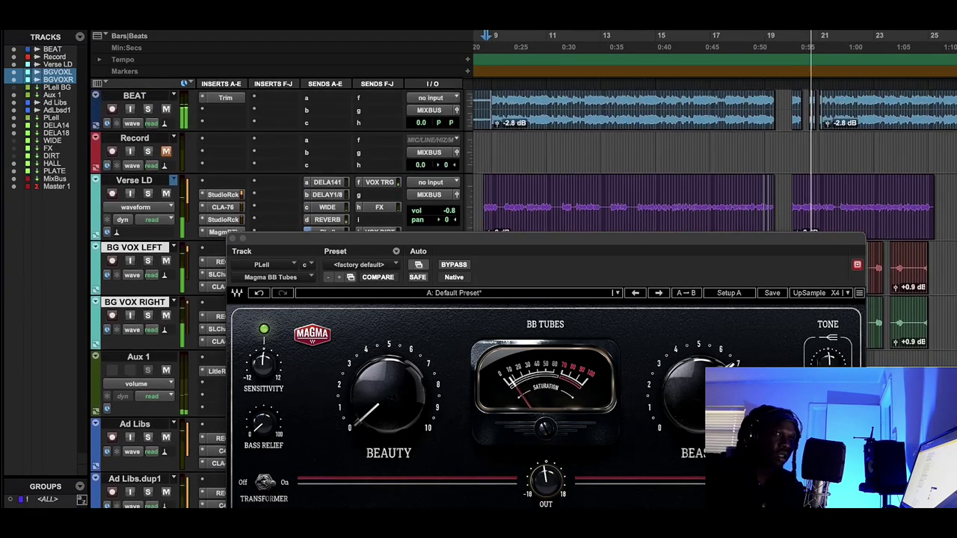
click(462, 266)
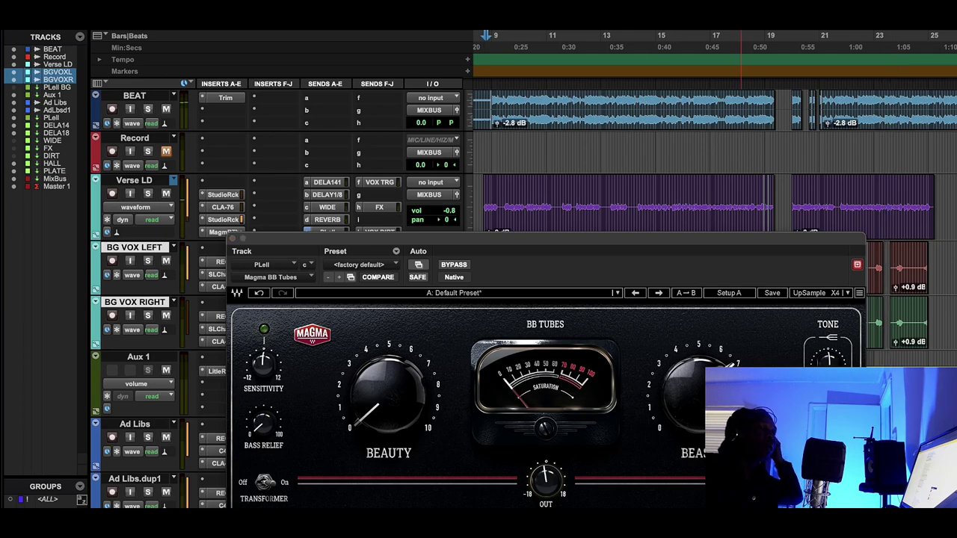
key(space)
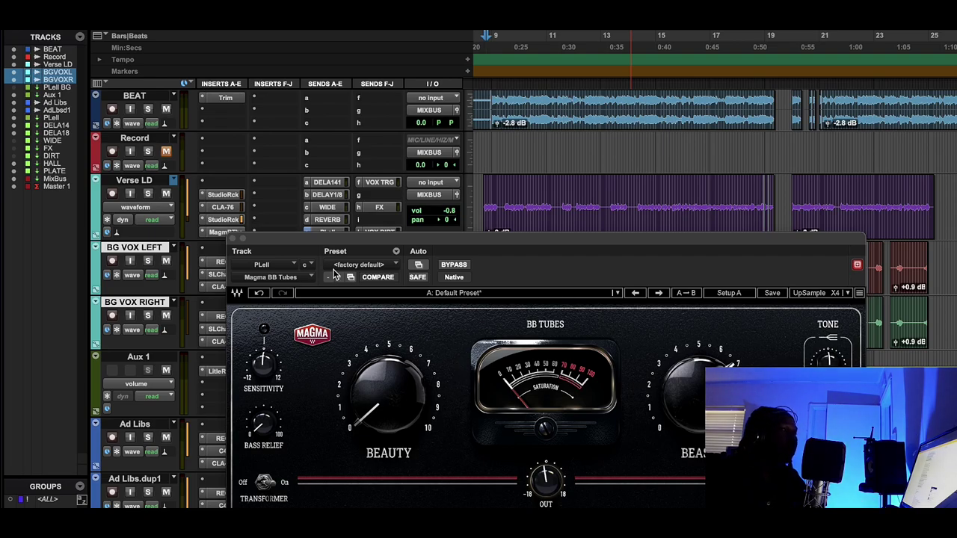
Close PLell's Magma BB Tubes, then review Verse LD's Magma BB Tubes and Aux 1's Little Radiator, closing each window.
click(231, 237)
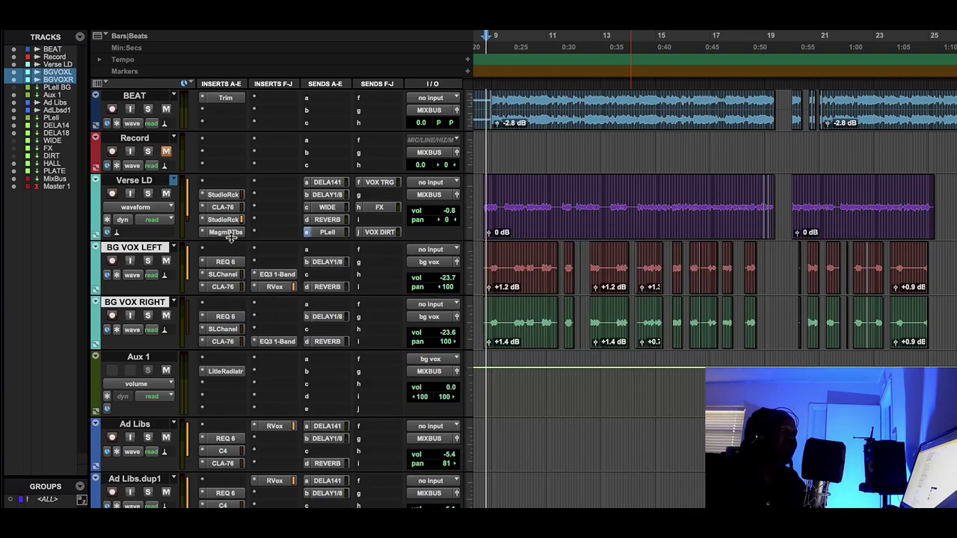
click(232, 231)
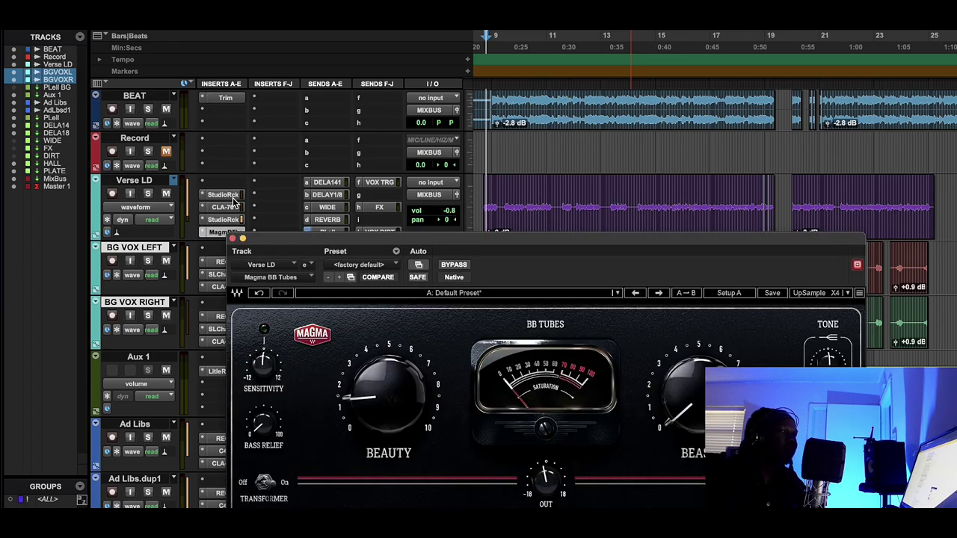
click(217, 234)
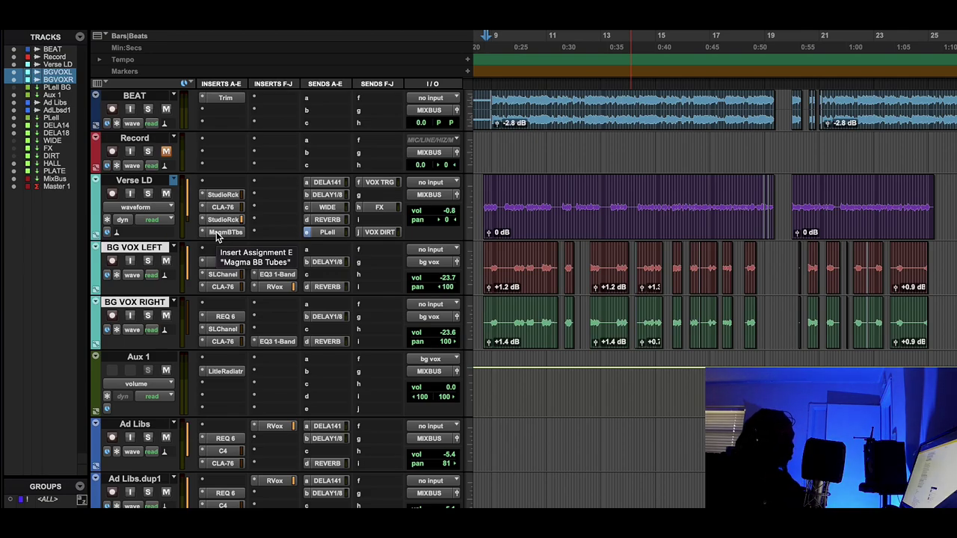
click(217, 233)
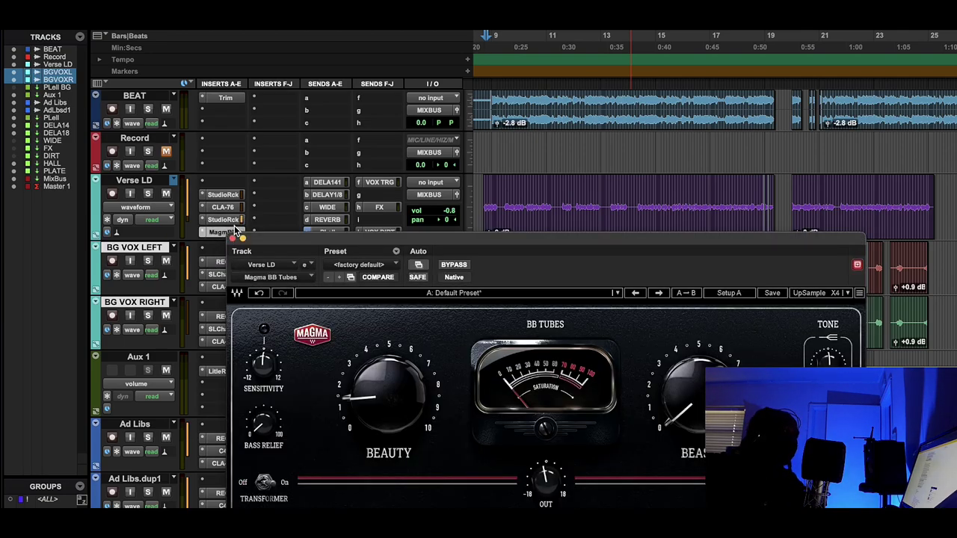
click(233, 238)
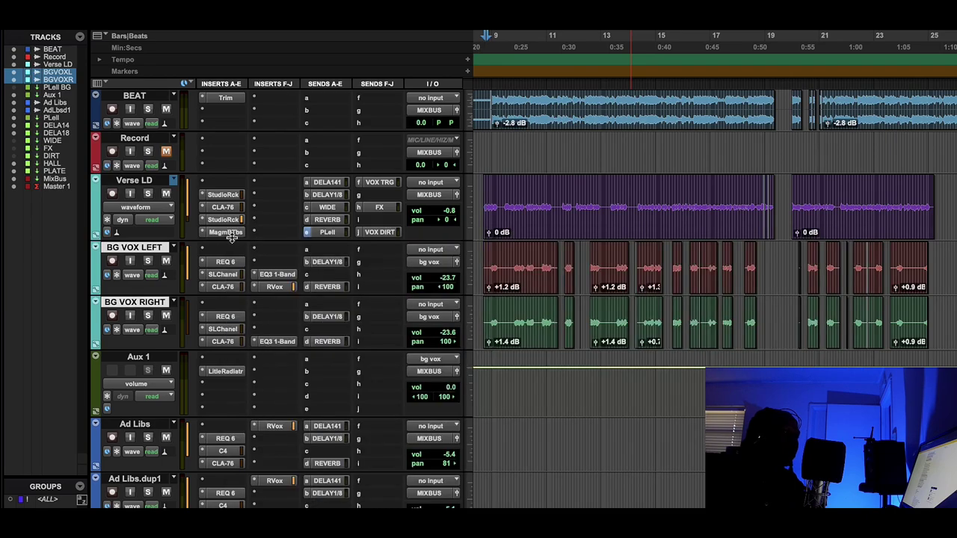
click(225, 372)
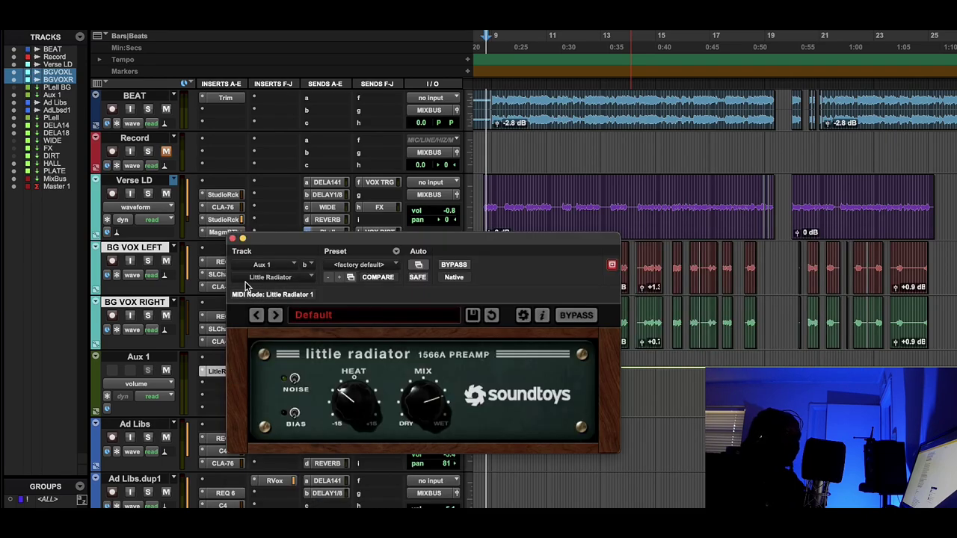
click(232, 238)
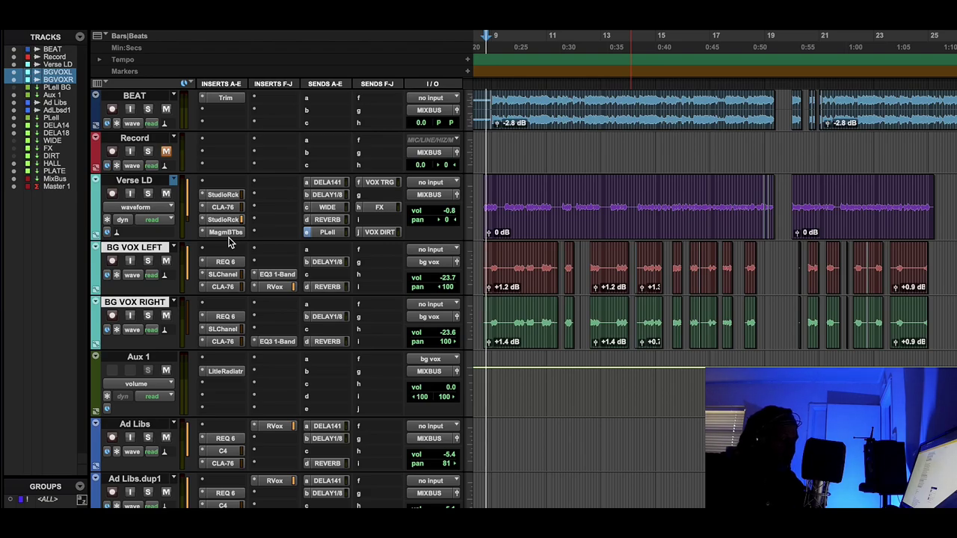